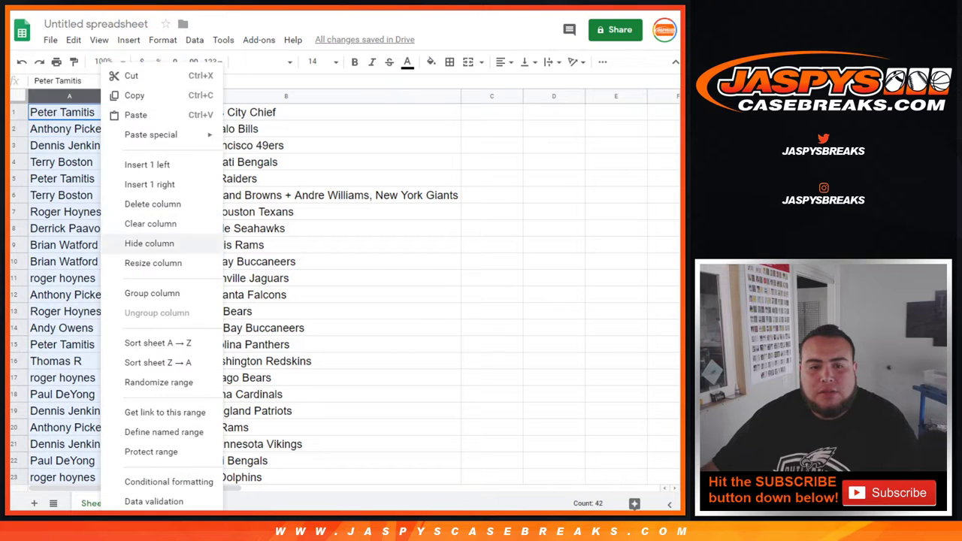
# Sort the sheet by the participant names in column A from A to Z.
pyautogui.click(150, 343)
# Review the sorted list in rows 1 to 42, highlighting each participant's block of names and assigned players in turn.
pyautogui.moveTo(69, 112); pyautogui.dragTo(286, 129)
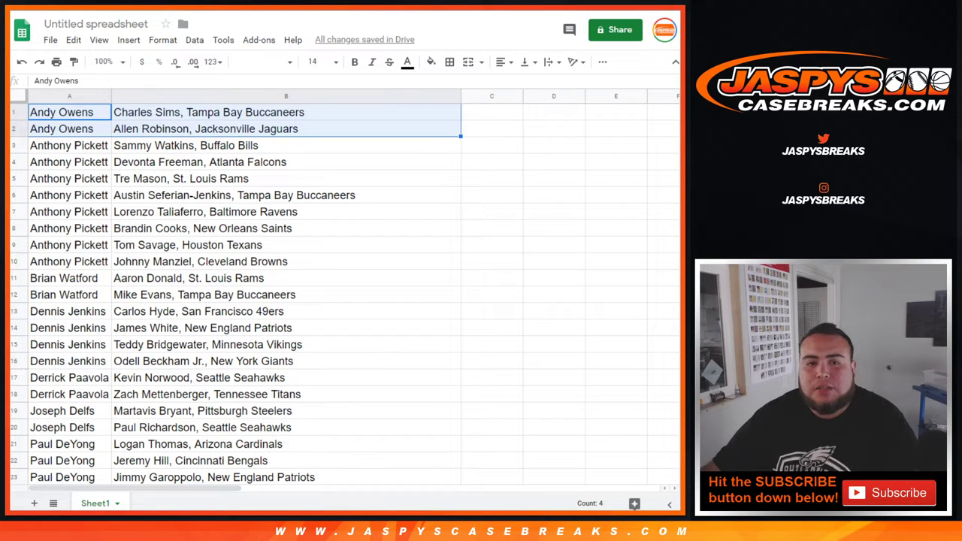
pyautogui.moveTo(69, 145); pyautogui.dragTo(285, 244)
pyautogui.moveTo(225, 244); pyautogui.dragTo(226, 245)
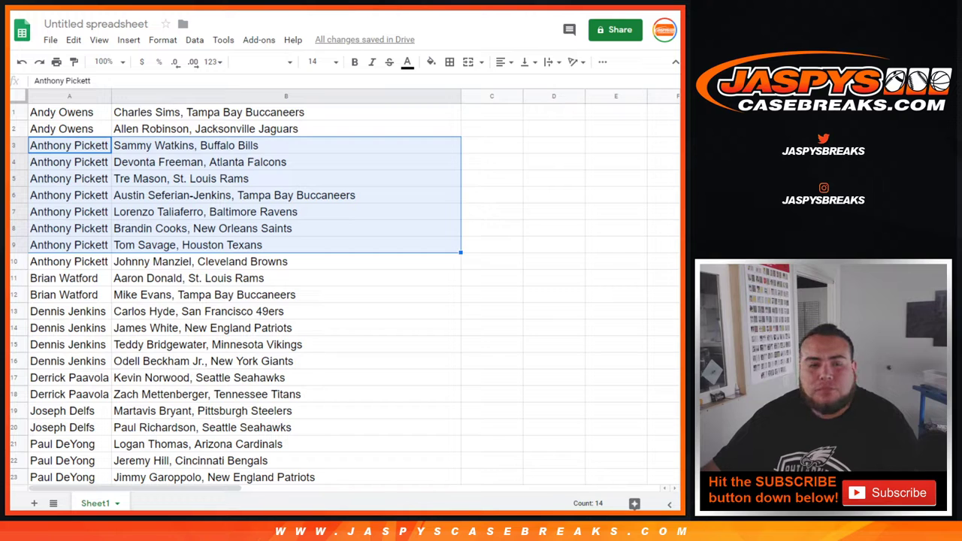
pyautogui.moveTo(69, 262); pyautogui.dragTo(199, 262)
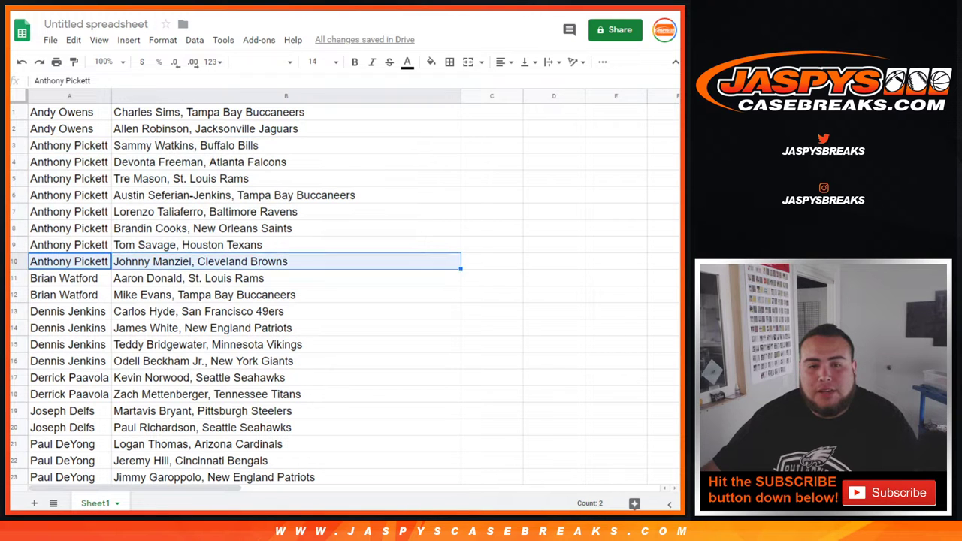
pyautogui.moveTo(68, 278); pyautogui.dragTo(199, 295)
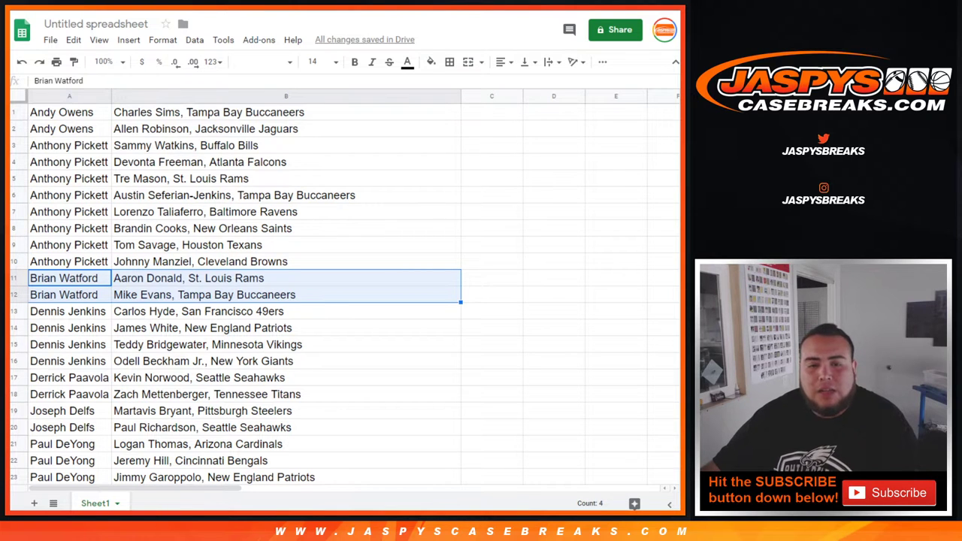
pyautogui.scroll(-2, 236, 296)
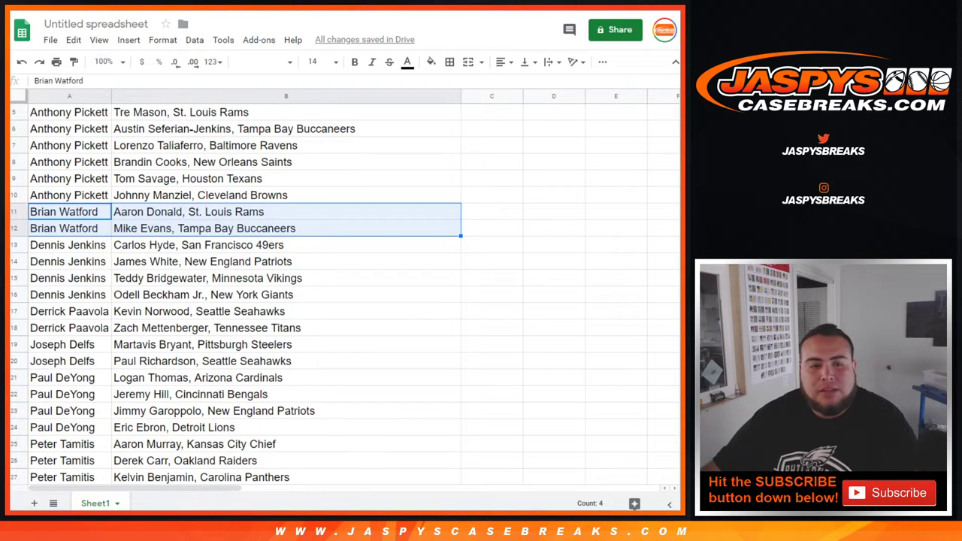
pyautogui.moveTo(69, 245); pyautogui.dragTo(286, 294)
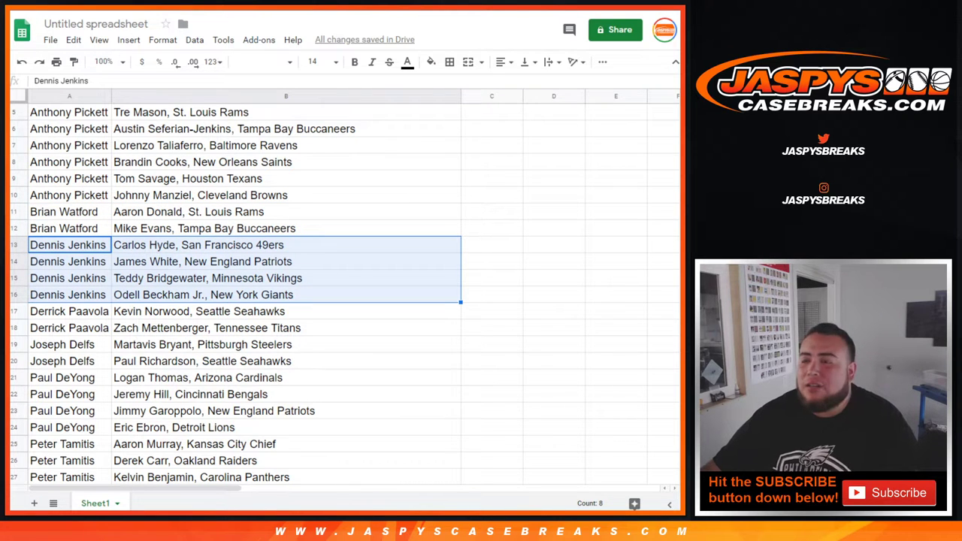
pyautogui.scroll(-2, 236, 295)
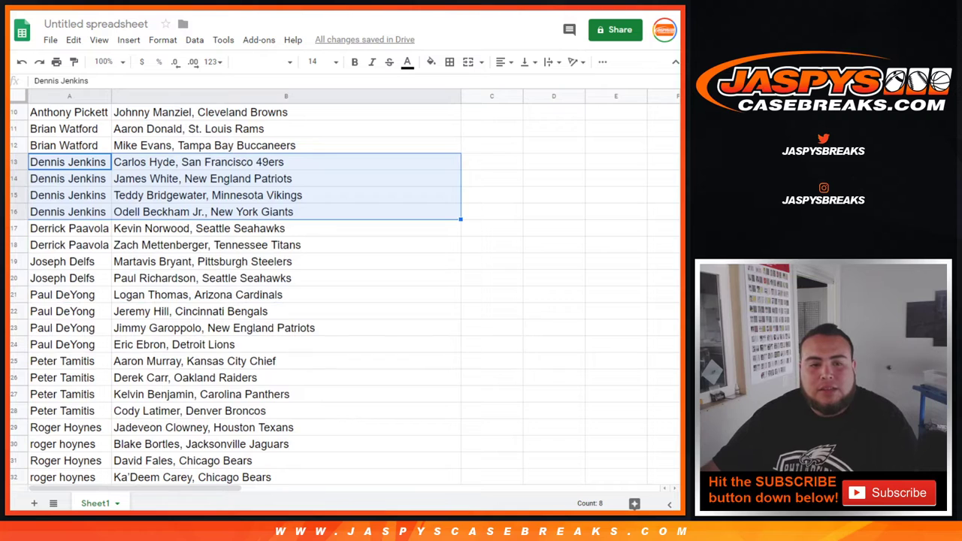
pyautogui.moveTo(69, 229); pyautogui.dragTo(286, 245)
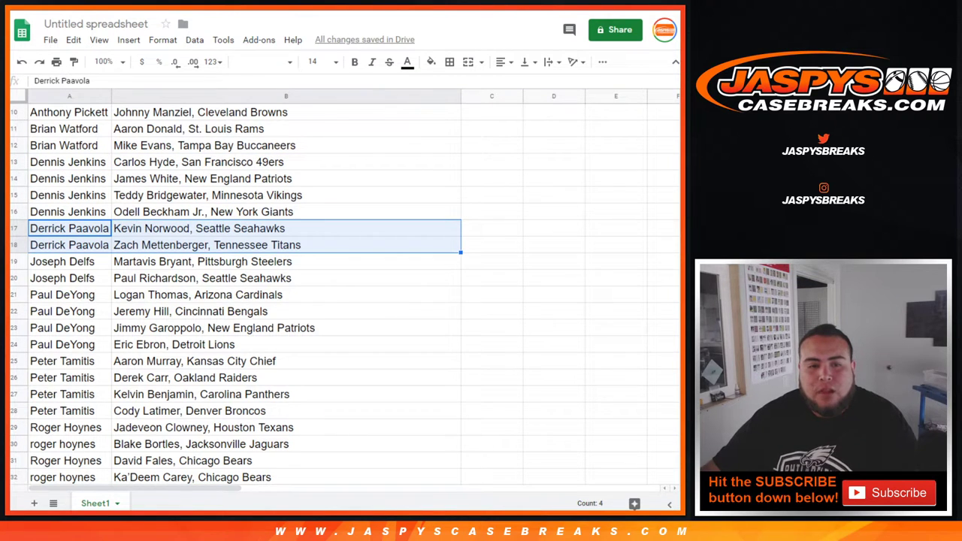
pyautogui.moveTo(69, 262); pyautogui.dragTo(285, 278)
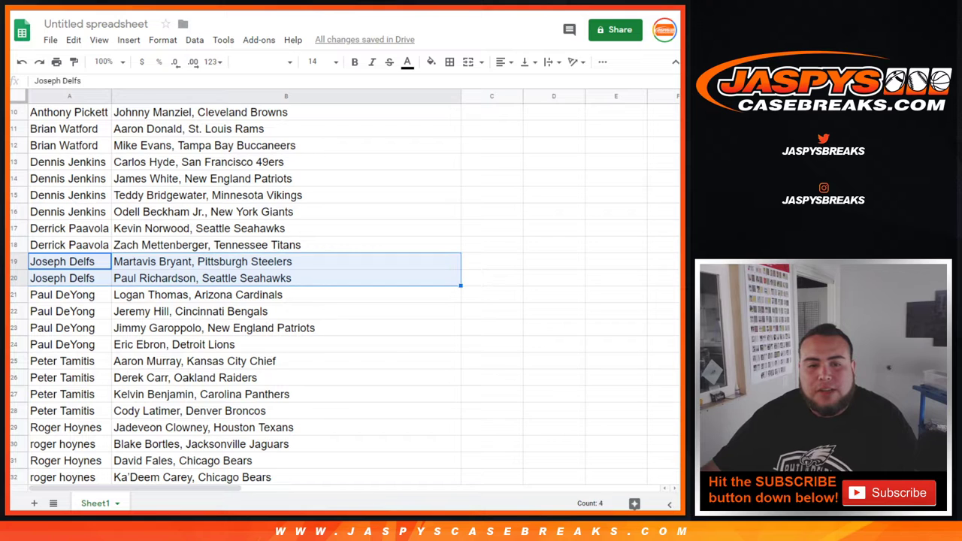
pyautogui.moveTo(69, 294); pyautogui.dragTo(286, 344)
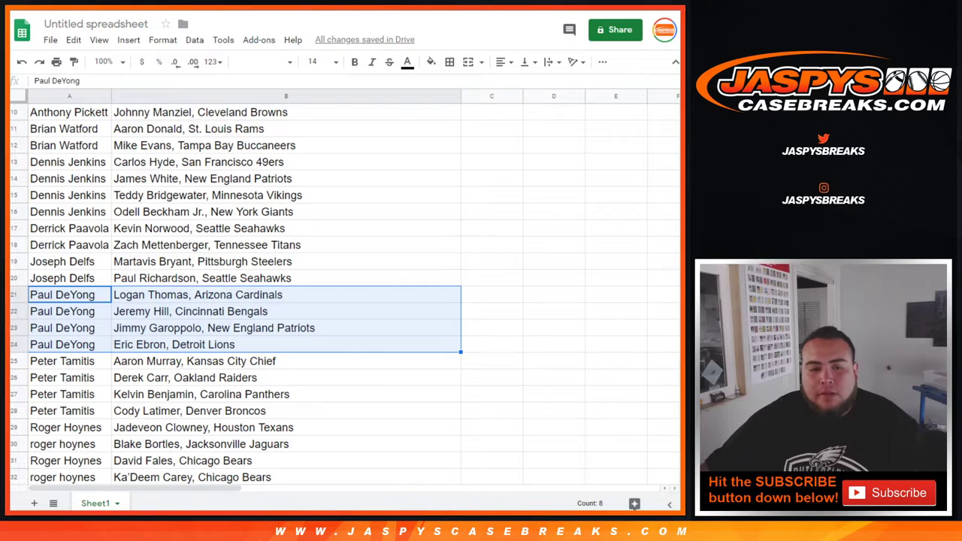
pyautogui.scroll(-2, 346, 293)
pyautogui.moveTo(69, 278); pyautogui.dragTo(241, 331)
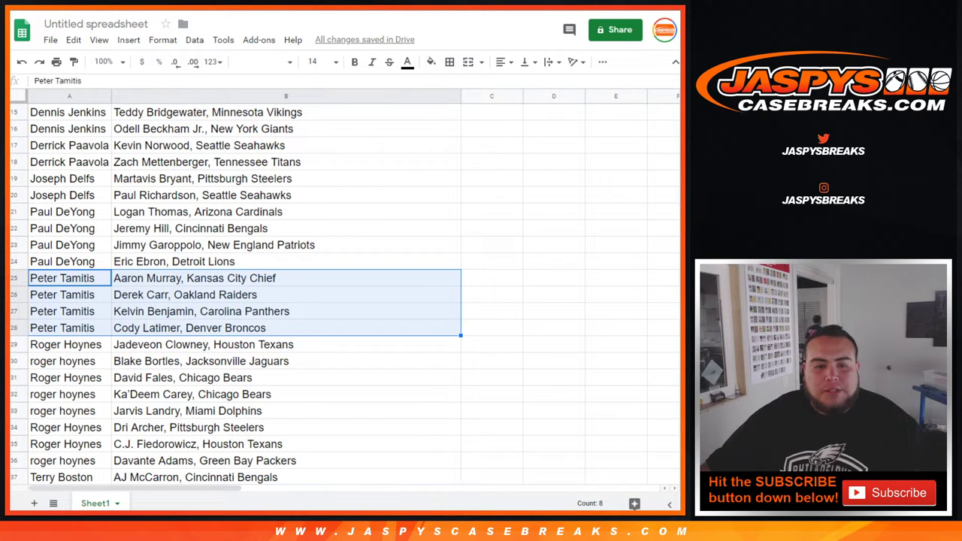
pyautogui.scroll(-2, 233, 293)
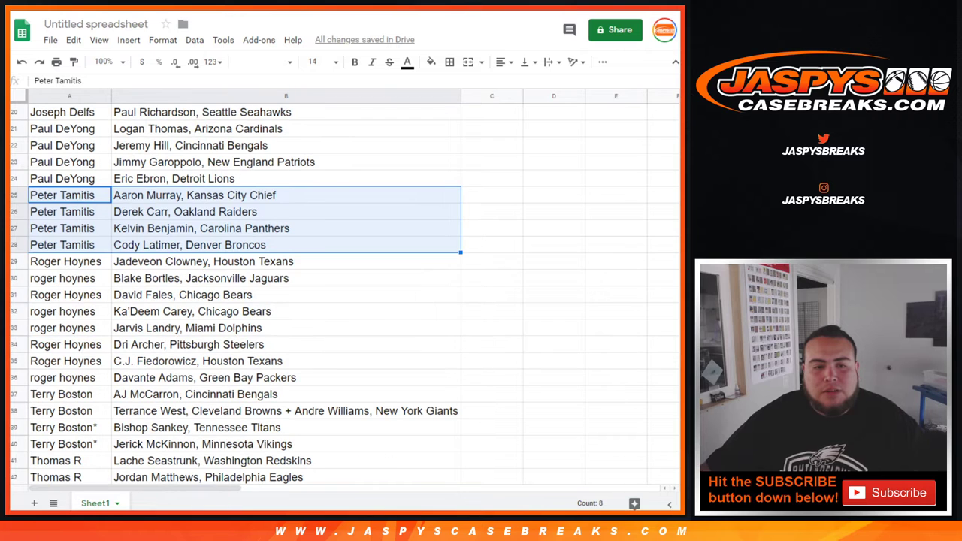
pyautogui.moveTo(66, 262); pyautogui.dragTo(187, 377)
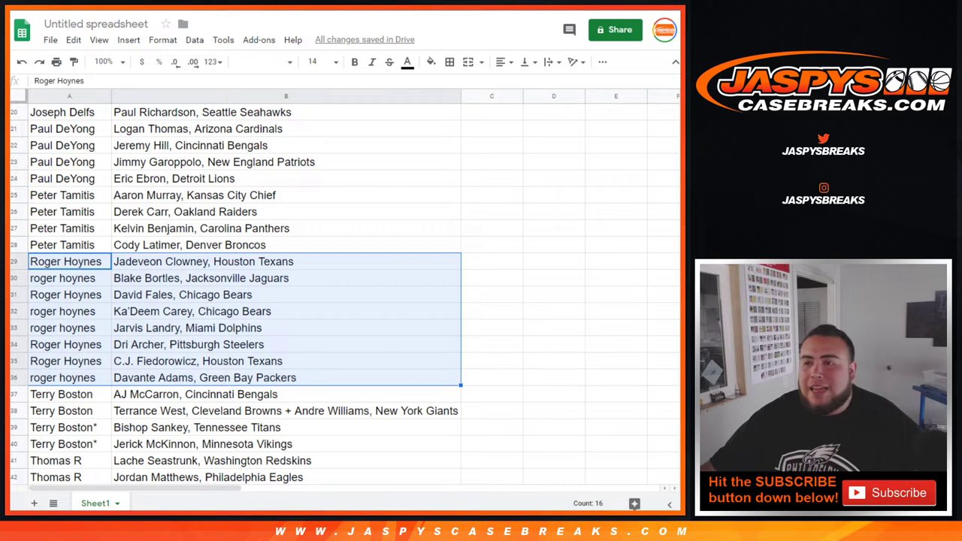
pyautogui.scroll(-2, 233, 293)
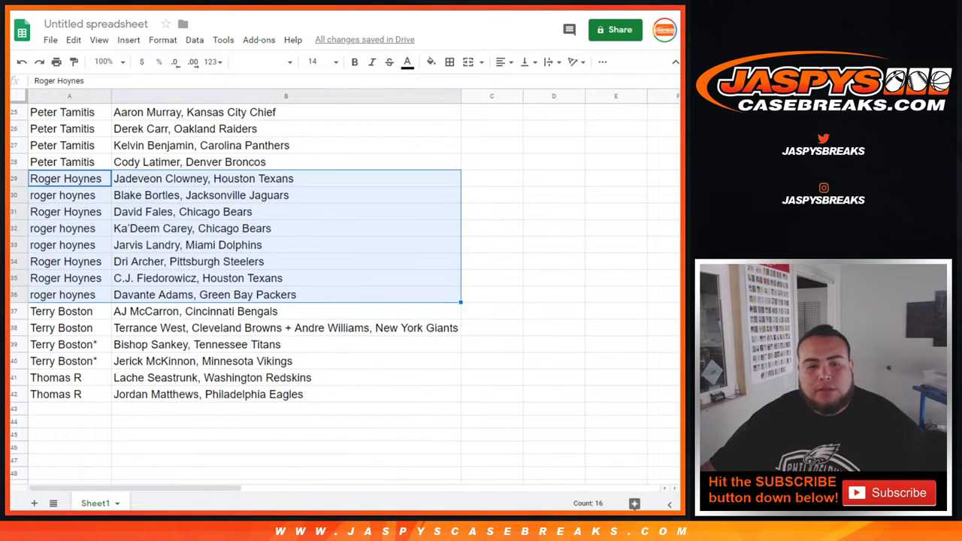
pyautogui.moveTo(60, 312); pyautogui.dragTo(188, 361)
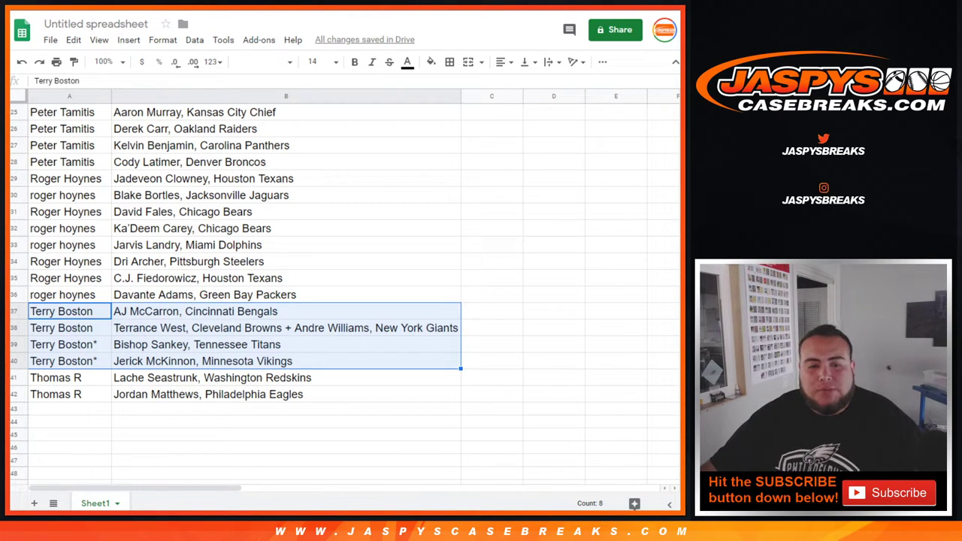
pyautogui.scroll(-1, 240, 293)
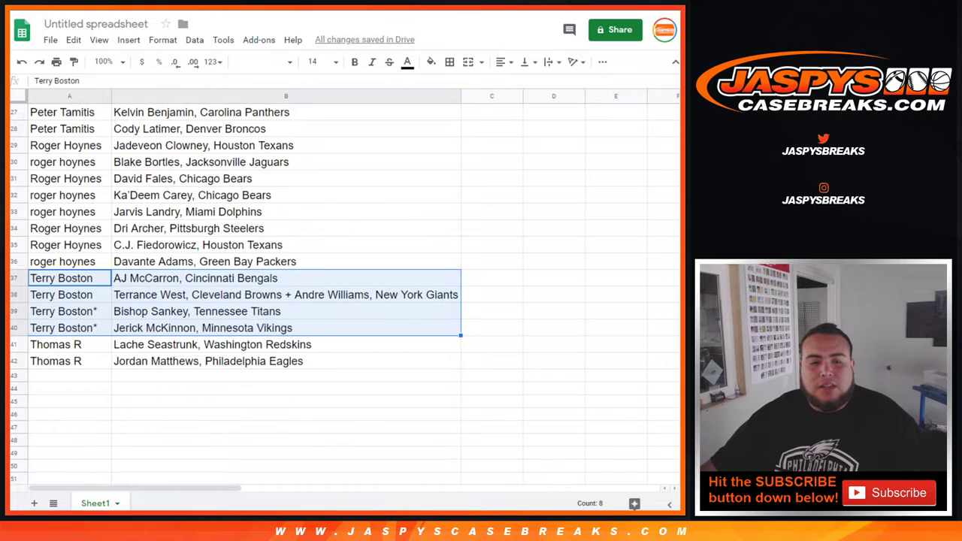
pyautogui.moveTo(69, 345); pyautogui.dragTo(285, 360)
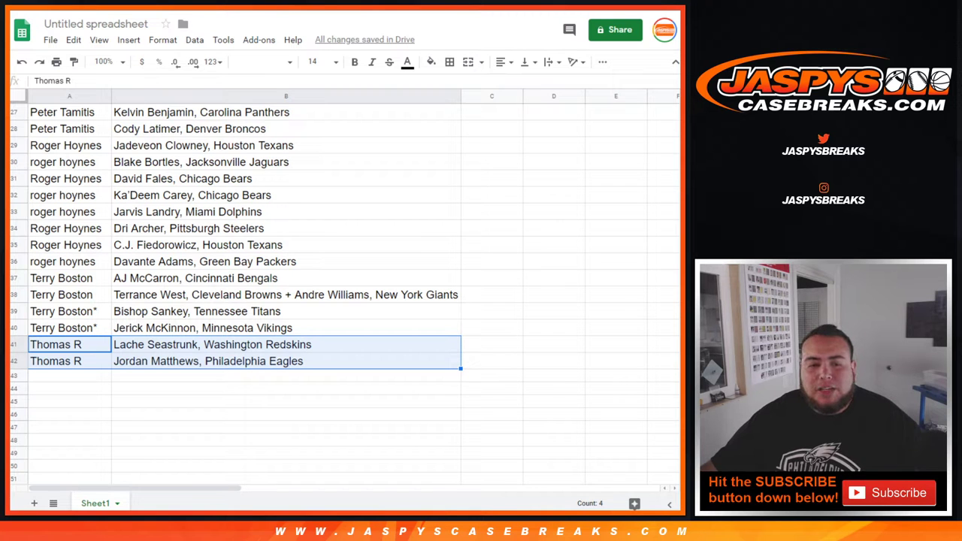
pyautogui.scroll(9, 346, 293)
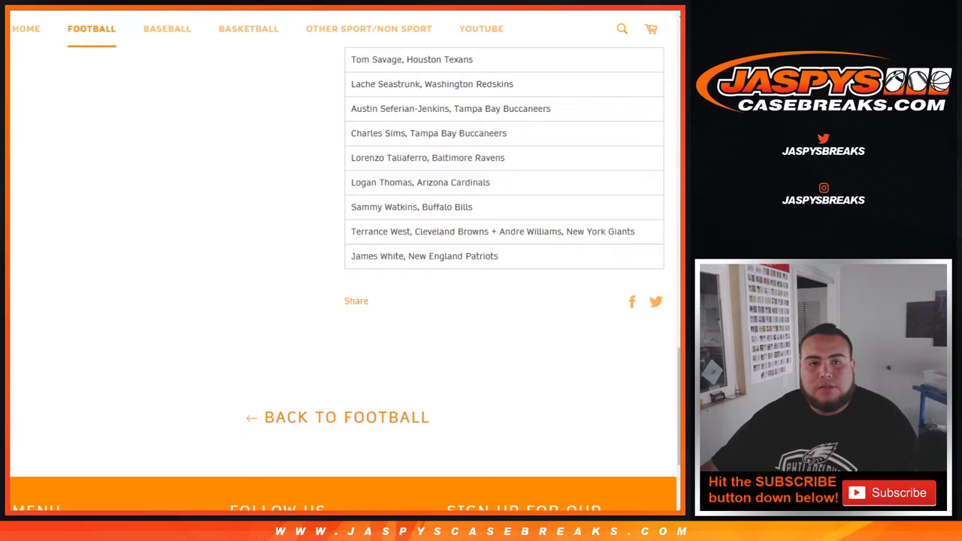
# On the Jaspys Case Breaks store's home page, open the Sunday 2019 Topps Update Series Baseball "Doubleheader" break listing and view its details.
pyautogui.scroll(6, 504, 226)
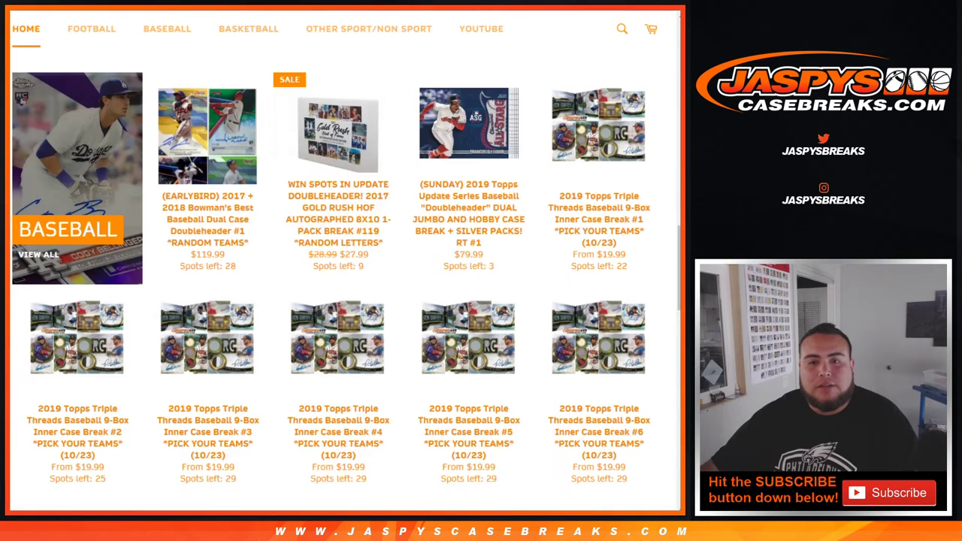
pyautogui.scroll(-1, 468, 105)
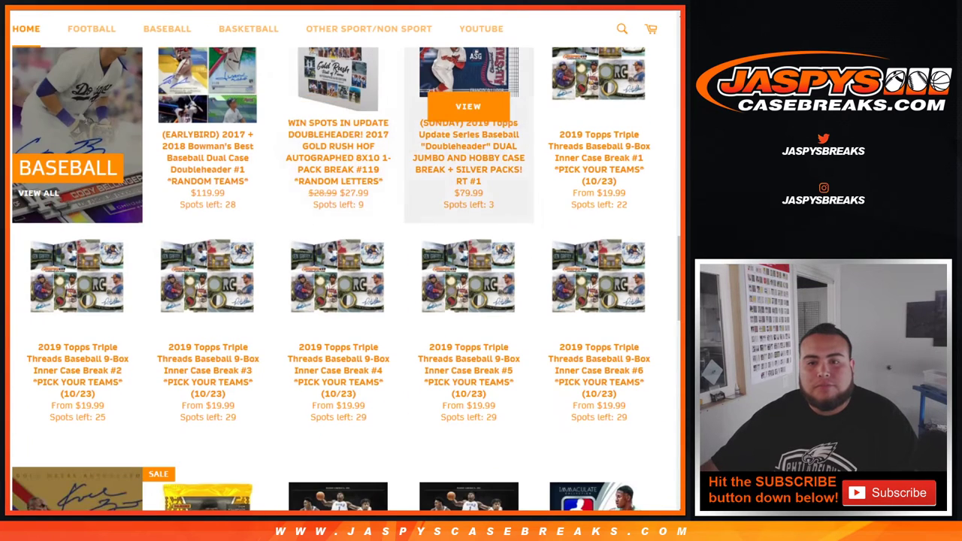
pyautogui.click(468, 106)
pyautogui.scroll(-2, 345, 263)
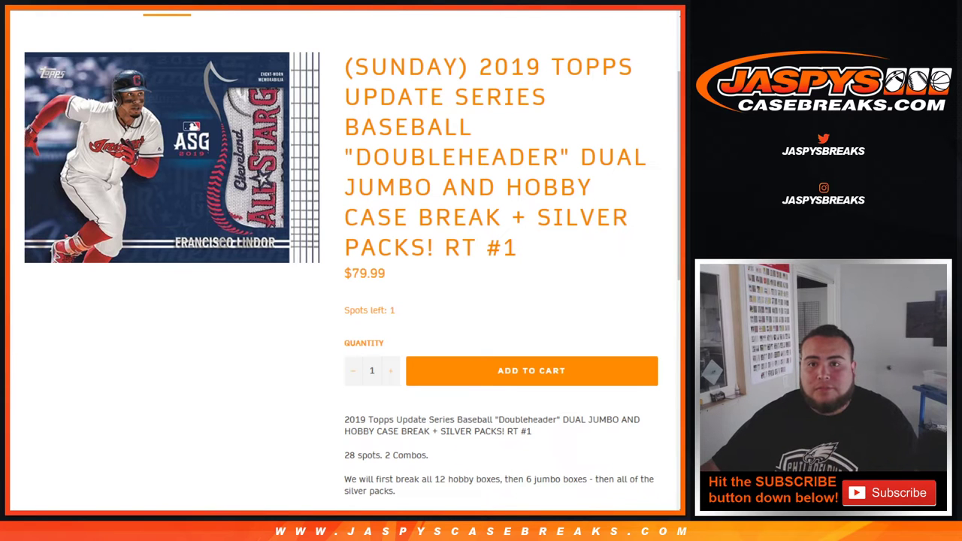
# Copy "2014 Topps Translucent Football 1-Box Break #17 2Random Players Each*" from the title of the football break's product page.
pyautogui.hotkey('ctrl', 'Tab')
pyautogui.hotkey('ctrl', 'Tab')
pyautogui.scroll(12, 345, 263)
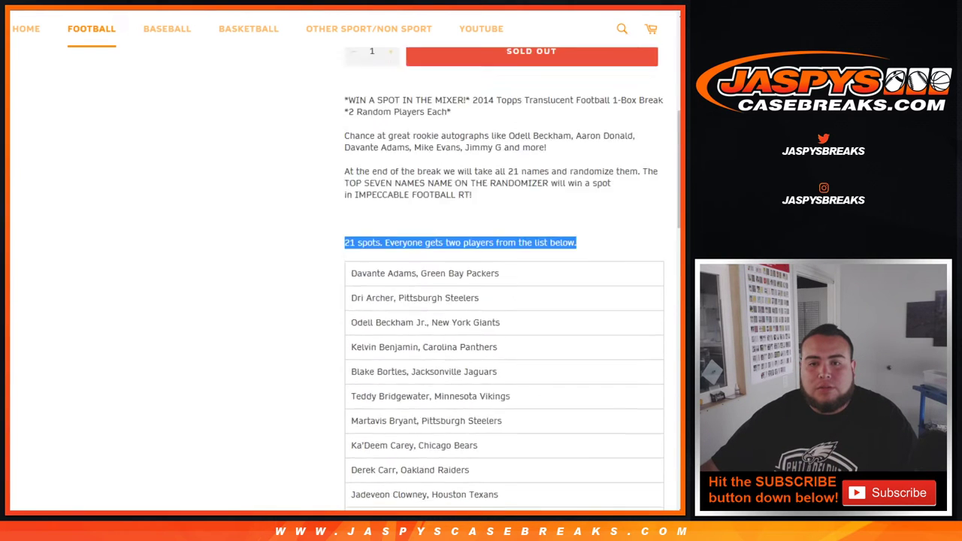
pyautogui.moveTo(537, 219); pyautogui.dragTo(423, 340)
pyautogui.hotkey('ctrl', 'c')
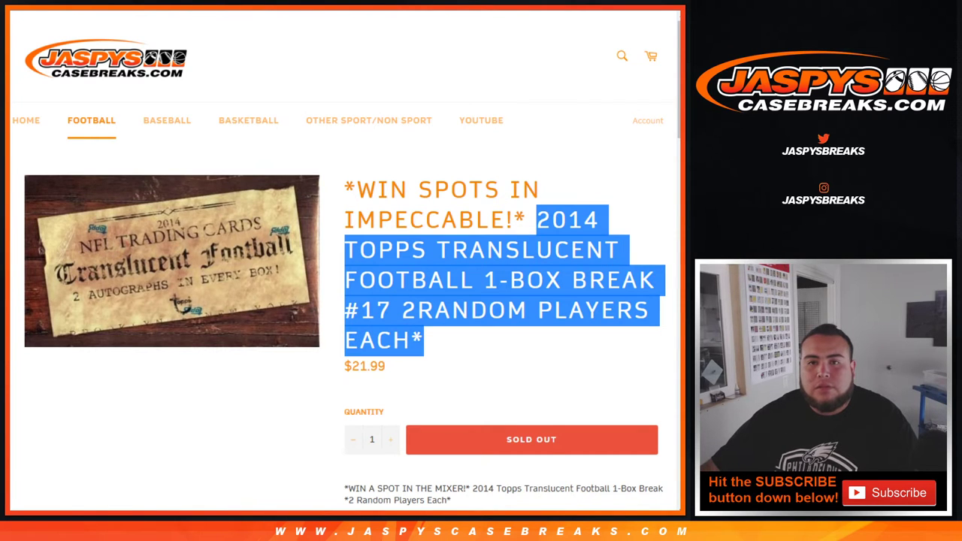
# Switch to the Google Sheets spreadsheet and rename it "SUN. 10/20 -" followed by the copied football break title.
pyautogui.hotkey('ctrl', 'Tab')
pyautogui.click(97, 23)
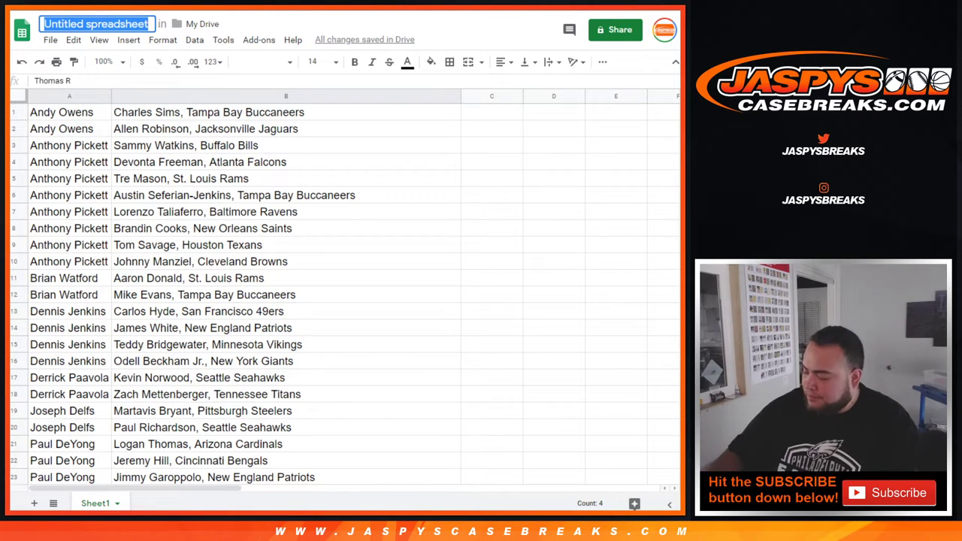
pyautogui.write('SUN')
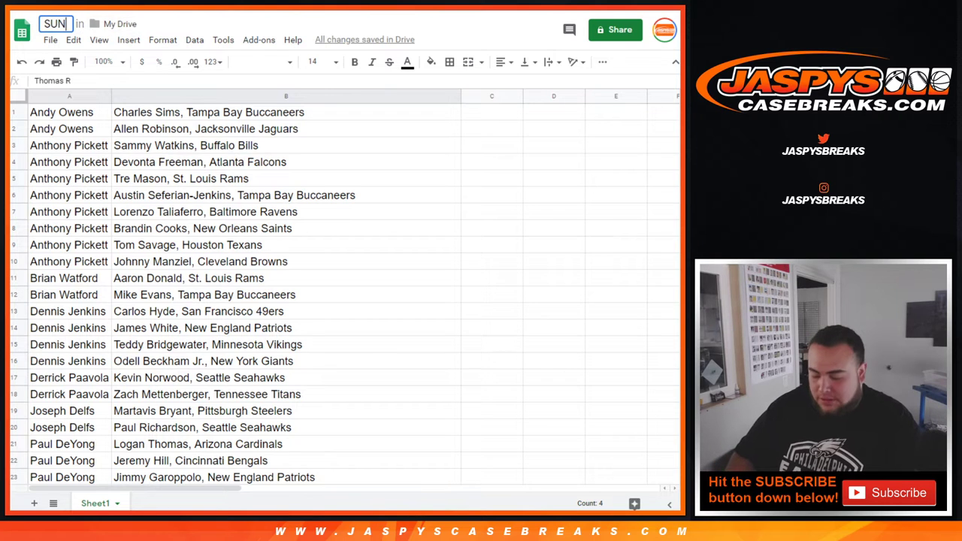
pyautogui.write('. 10/20')
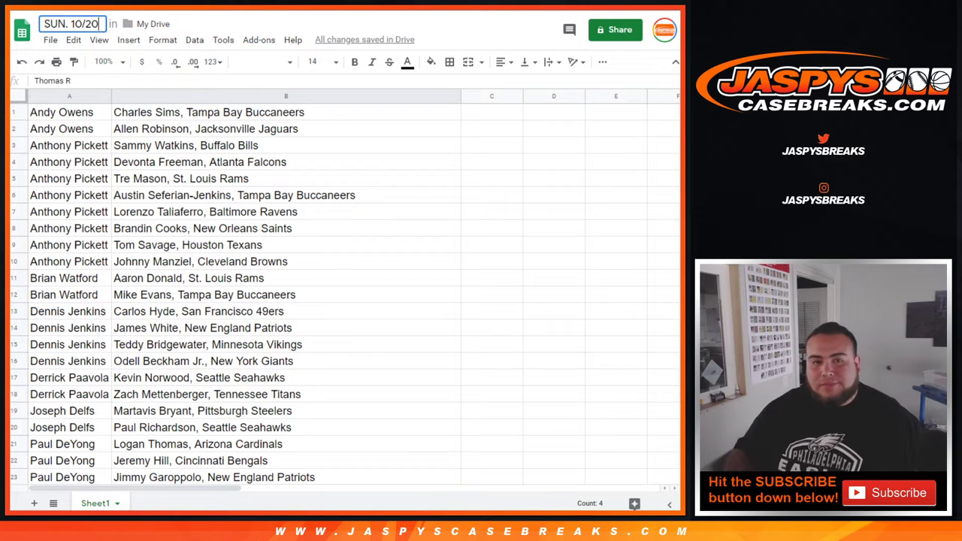
pyautogui.write(' -')
pyautogui.hotkey('ctrl', 'v')
pyautogui.press('Return')
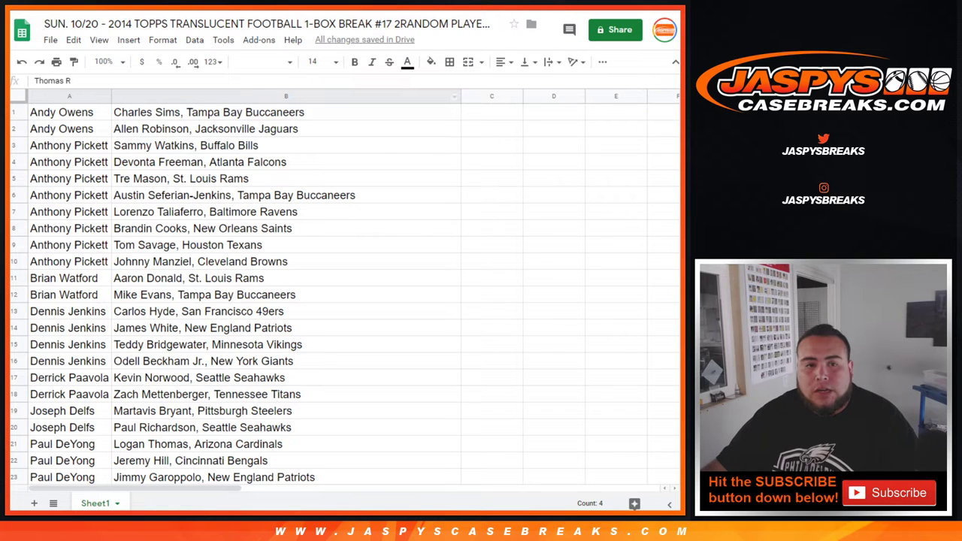
# Set the font size of the entire sheet to 10.
pyautogui.hotkey('ctrl', 'a')
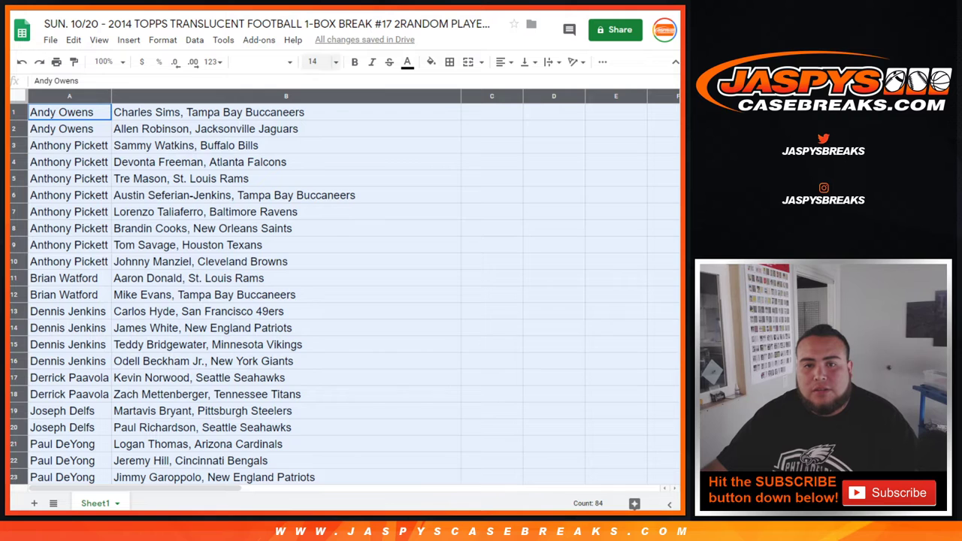
pyautogui.click(323, 62)
pyautogui.click(316, 162)
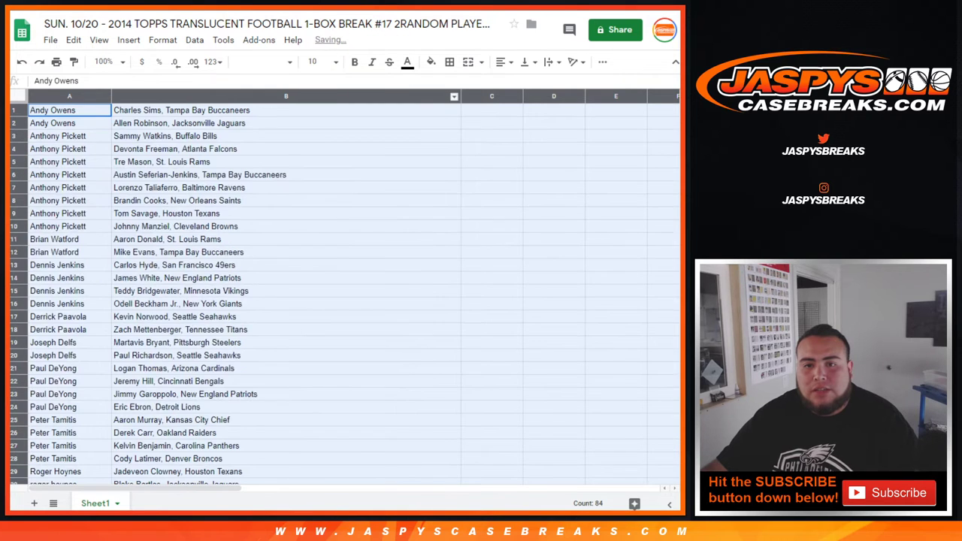
# Sort the sheet by the player names in column B from A to Z.
pyautogui.click(453, 96)
pyautogui.click(496, 306)
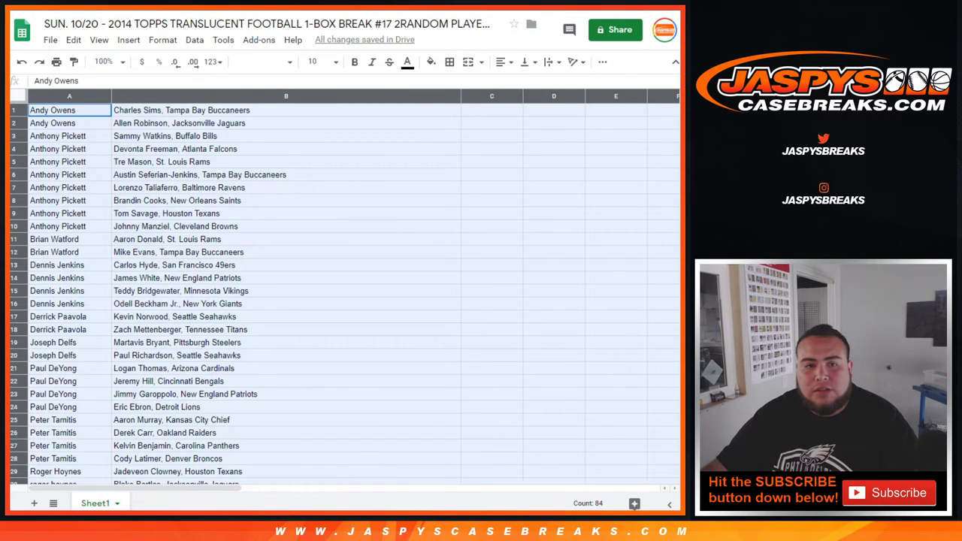
pyautogui.click(285, 162)
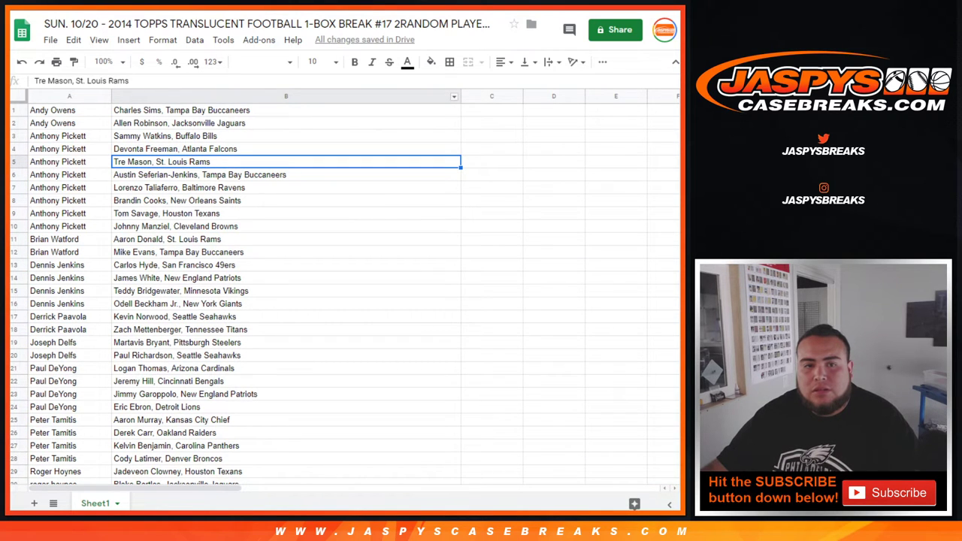
pyautogui.click(454, 97)
pyautogui.click(500, 344)
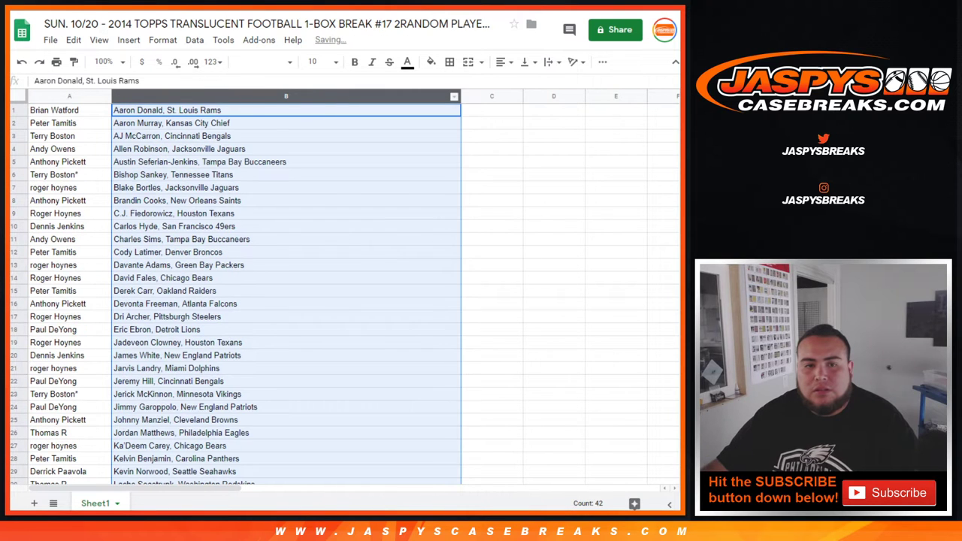
# Print the current sheet in portrait orientation with the workbook title included in the headers and footers.
pyautogui.click(56, 61)
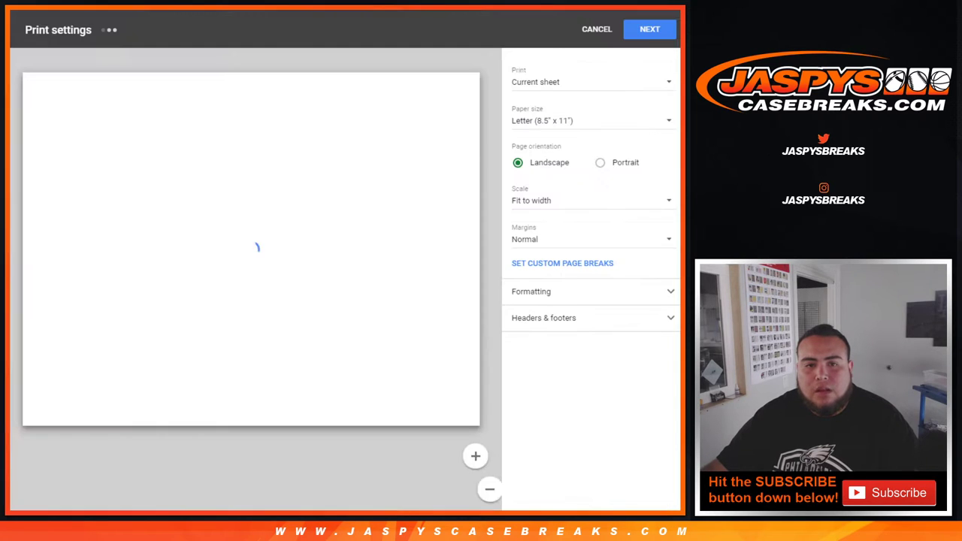
pyautogui.click(600, 162)
pyautogui.click(589, 317)
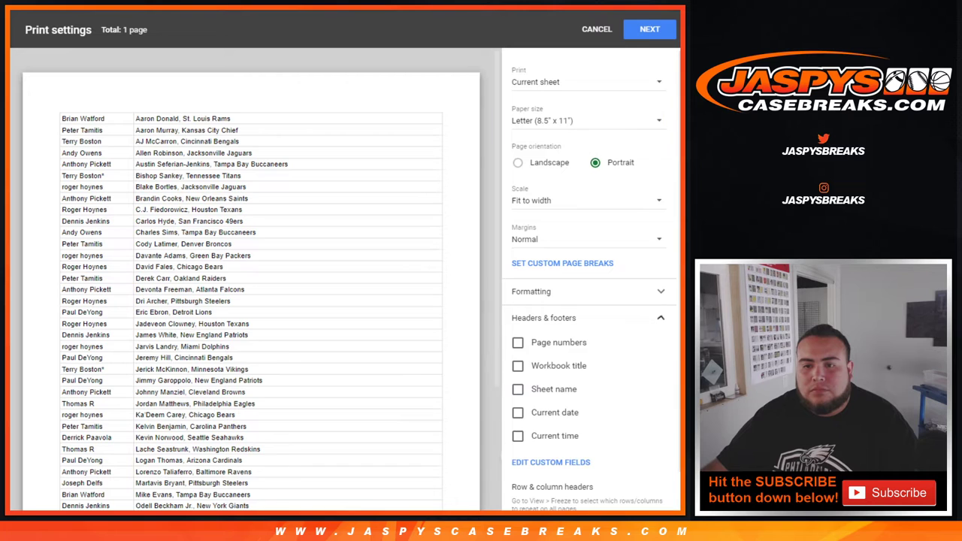
pyautogui.click(518, 365)
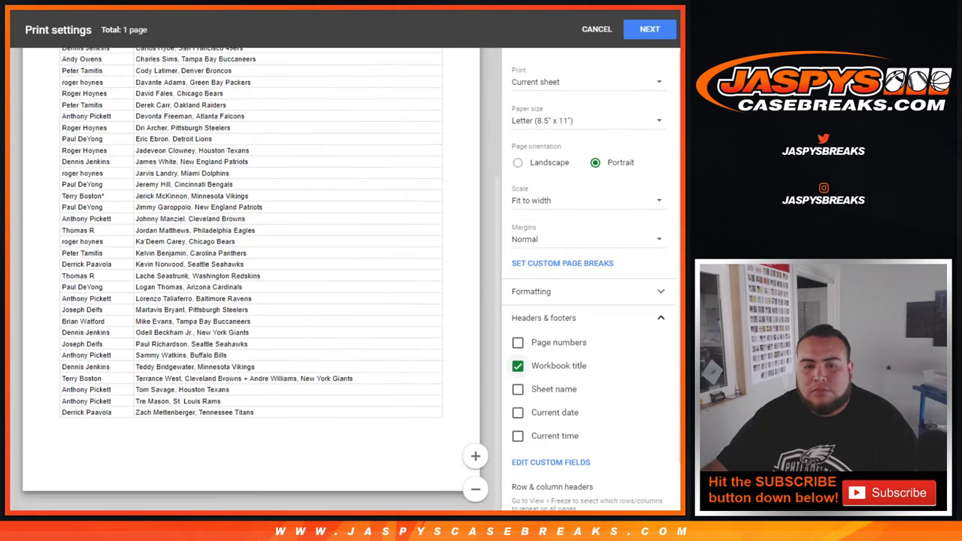
pyautogui.click(649, 29)
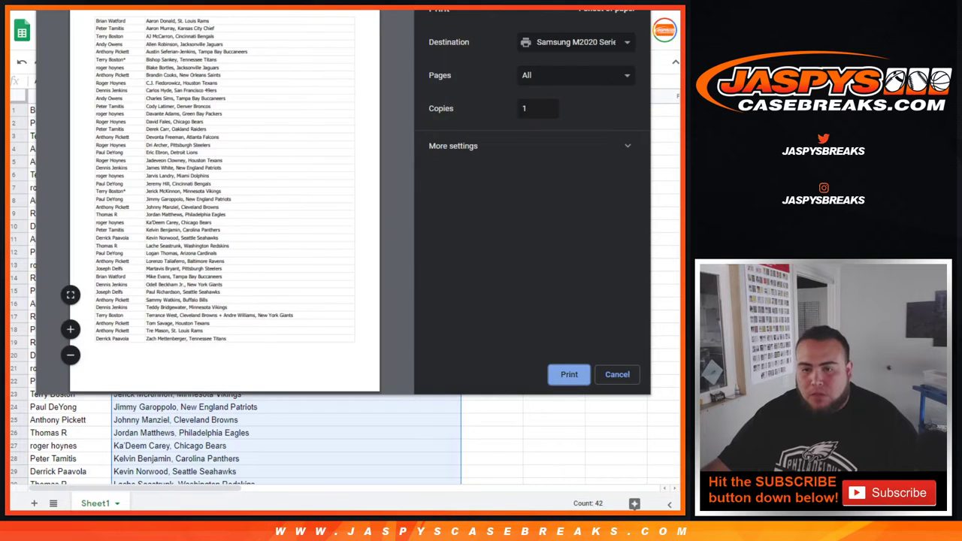
pyautogui.press('Return')
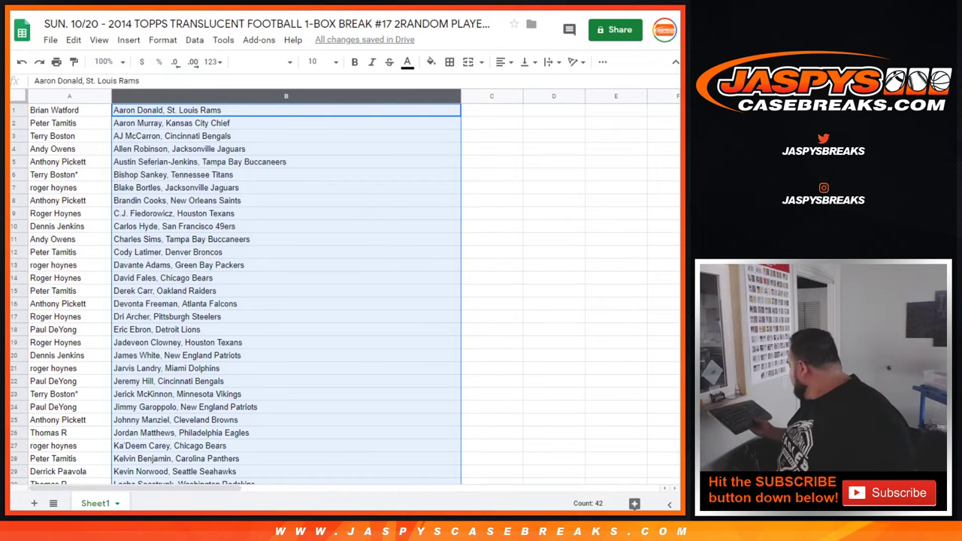